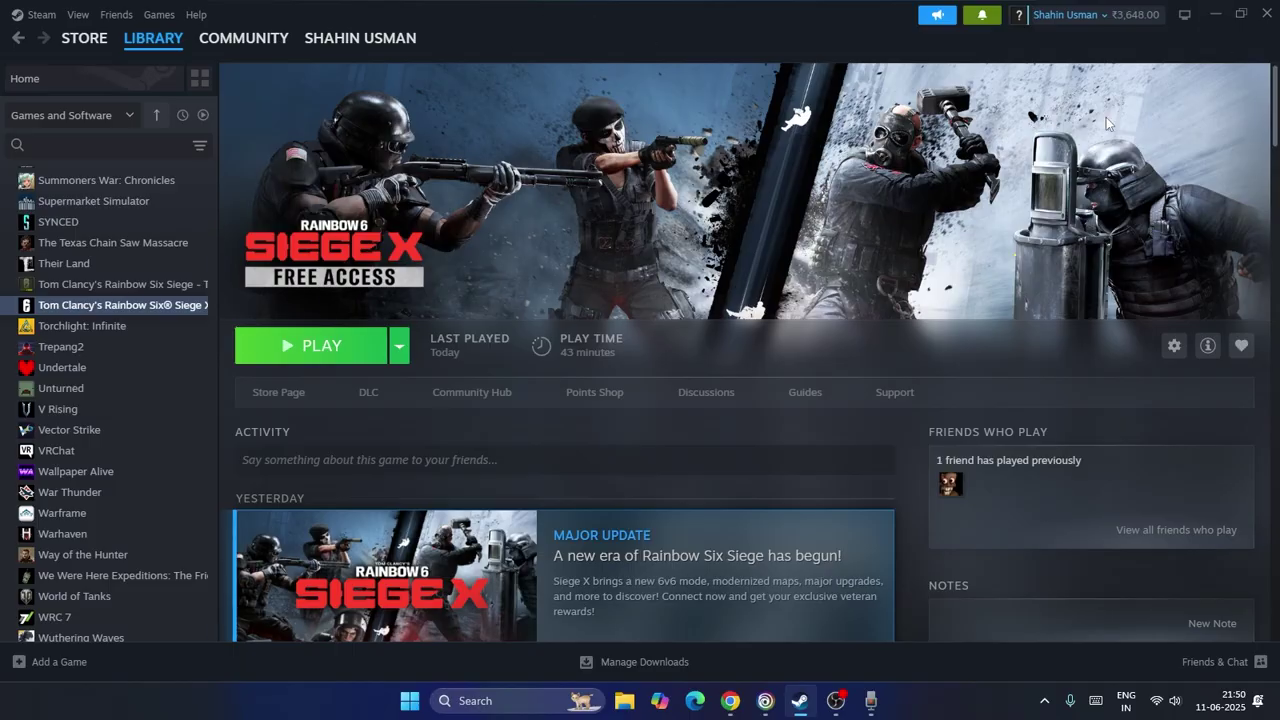
Switch from Steam to Ubisoft Connect and check which account profile is signed in
{"action": "left_click", "coordinate": [1215, 14]}
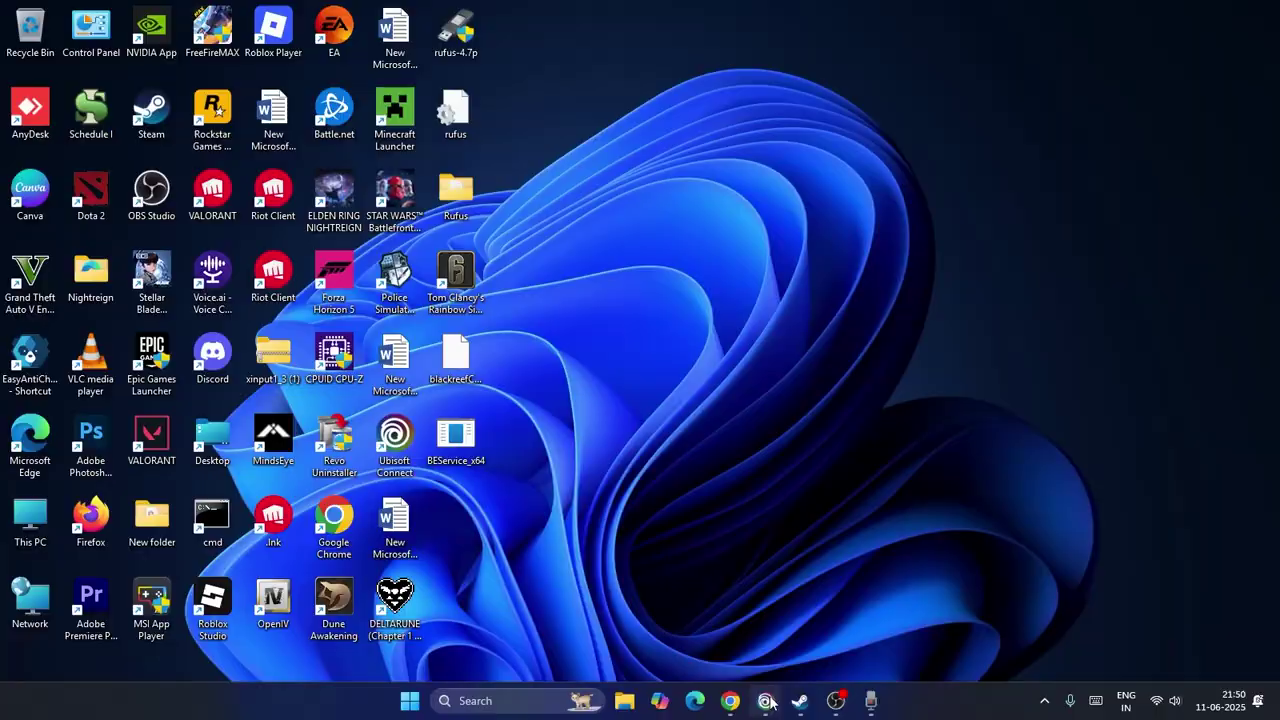
{"action": "left_click", "coordinate": [765, 700]}
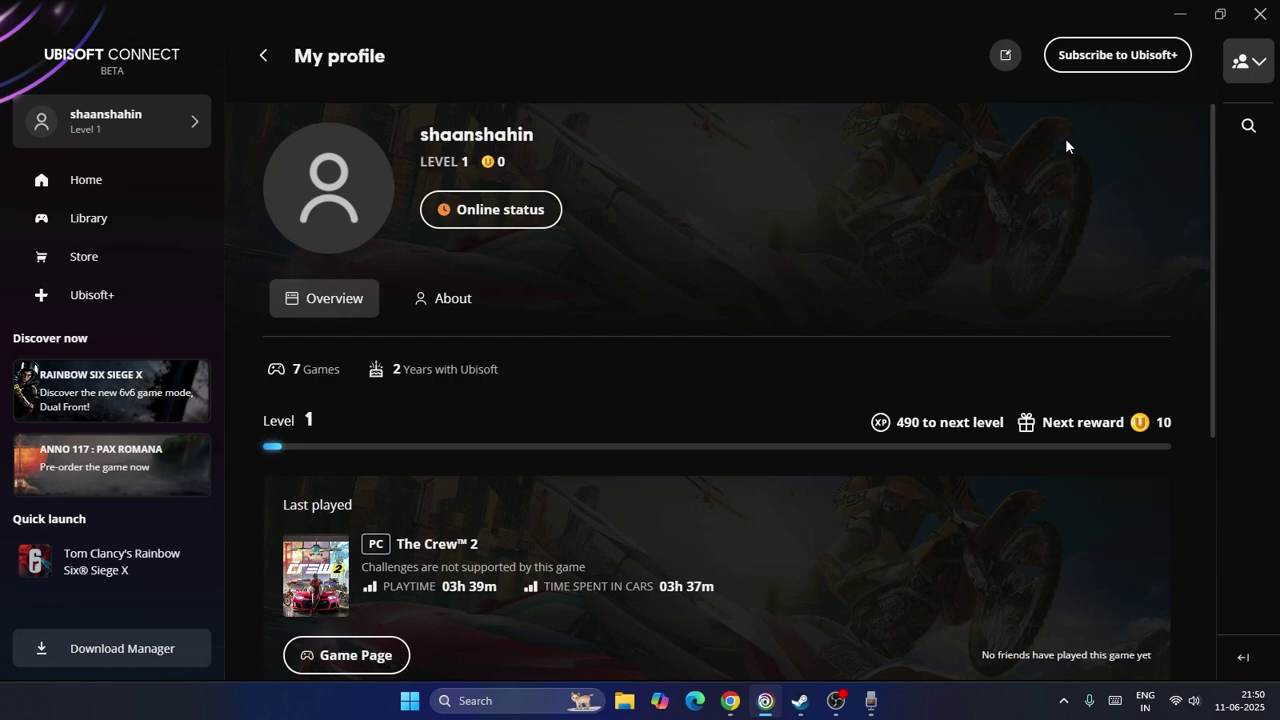
{"action": "left_click", "coordinate": [1180, 14]}
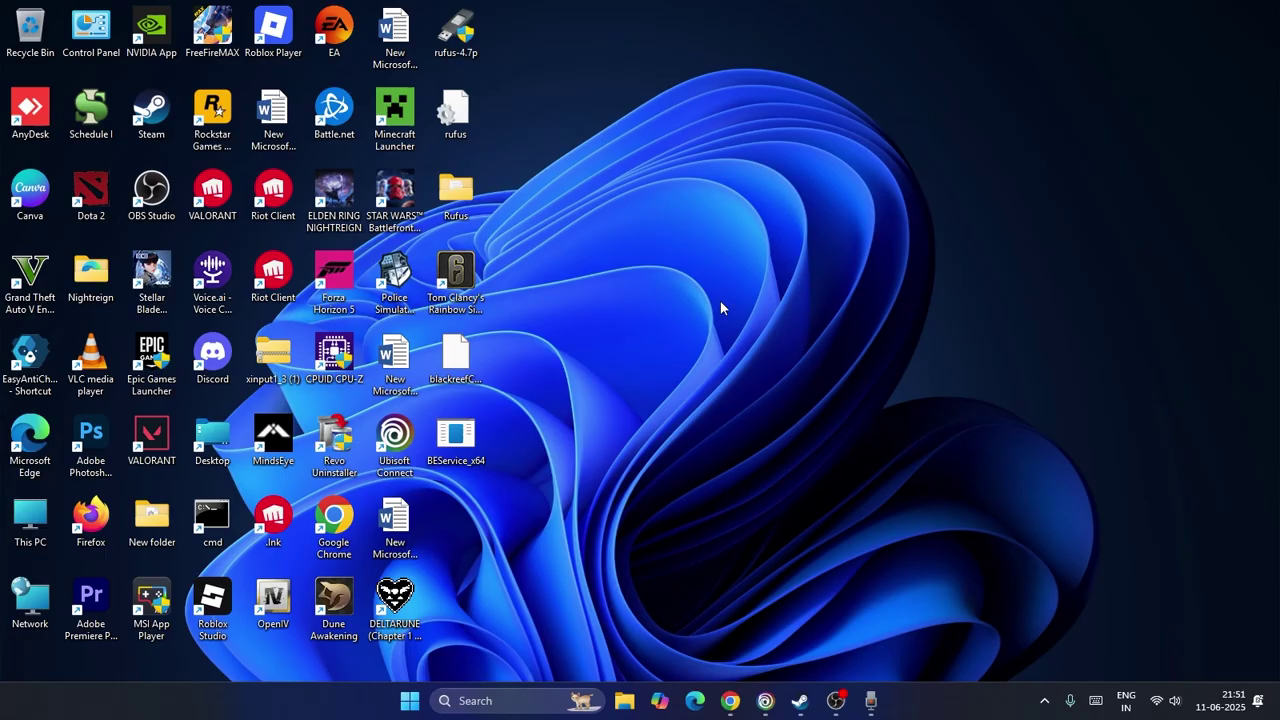
Switch to Steam and view the library pages of Rainbow Six Siege - Test Server and Rainbow Six Siege X
{"action": "left_click", "coordinate": [800, 700]}
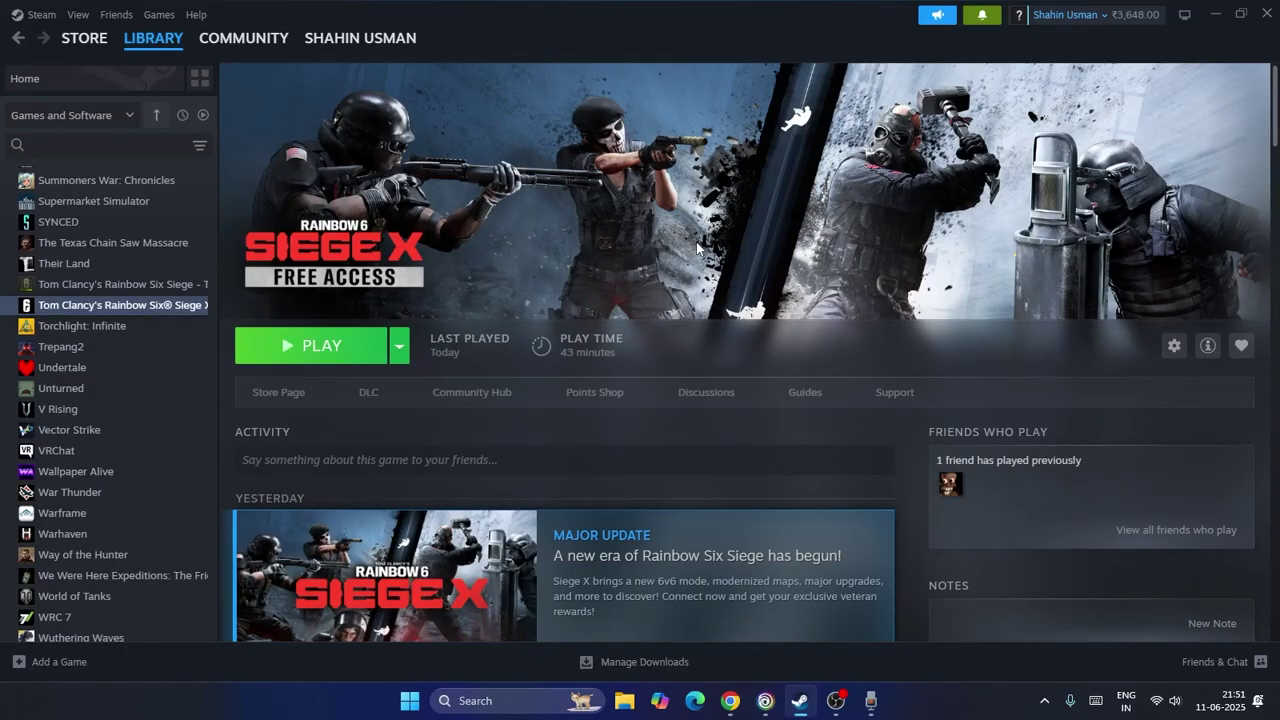
{"action": "left_click", "coordinate": [104, 285]}
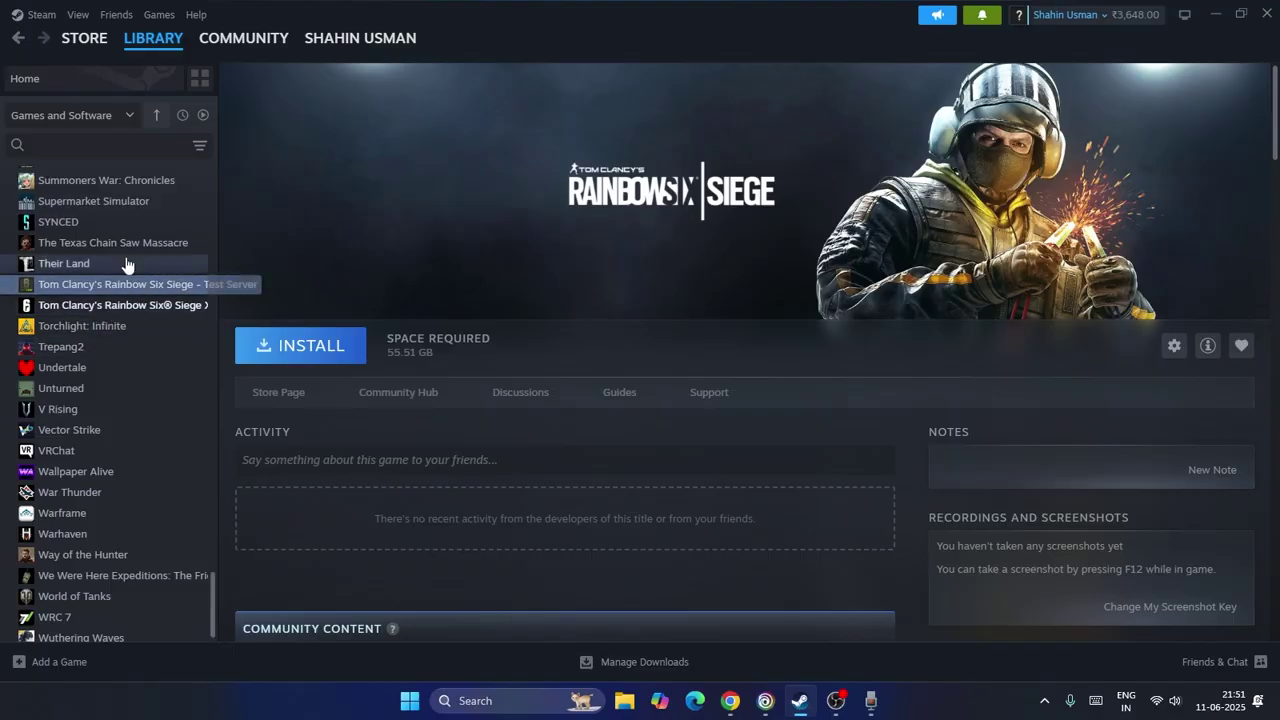
{"action": "left_click", "coordinate": [165, 305]}
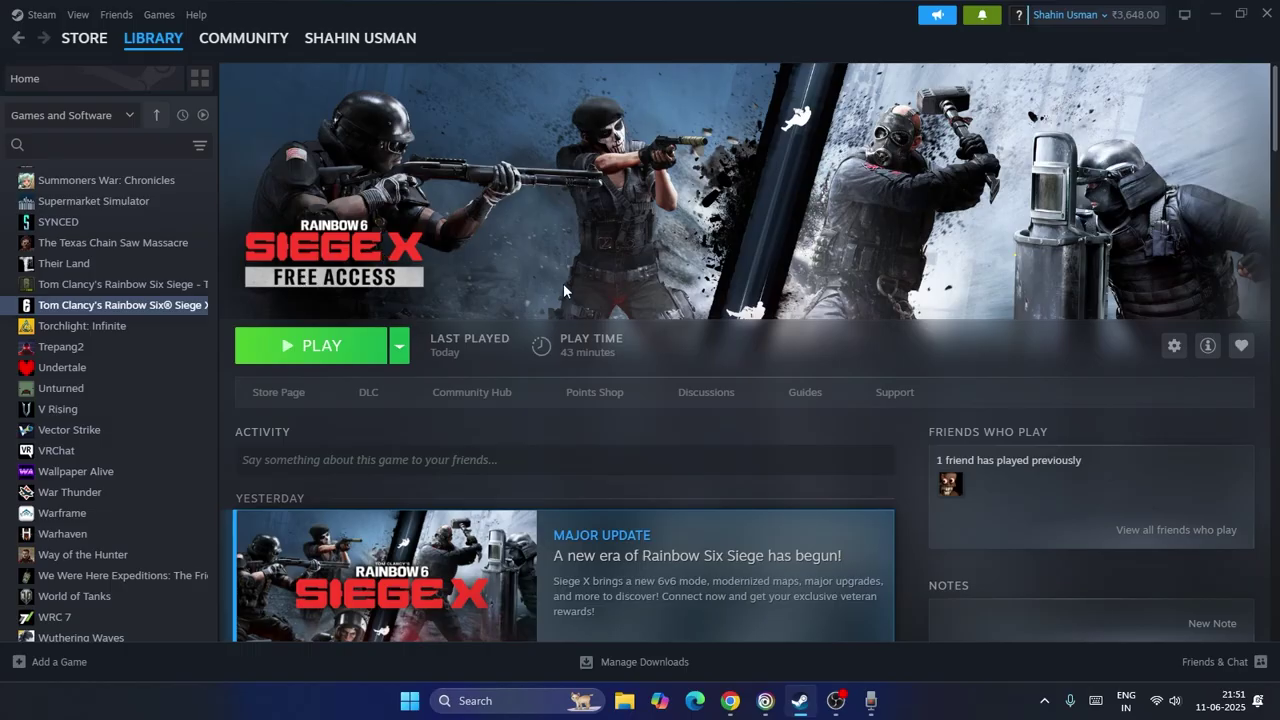
Return to Ubisoft Connect and review the My profile page before minimizing it
{"action": "left_click", "coordinate": [1214, 14]}
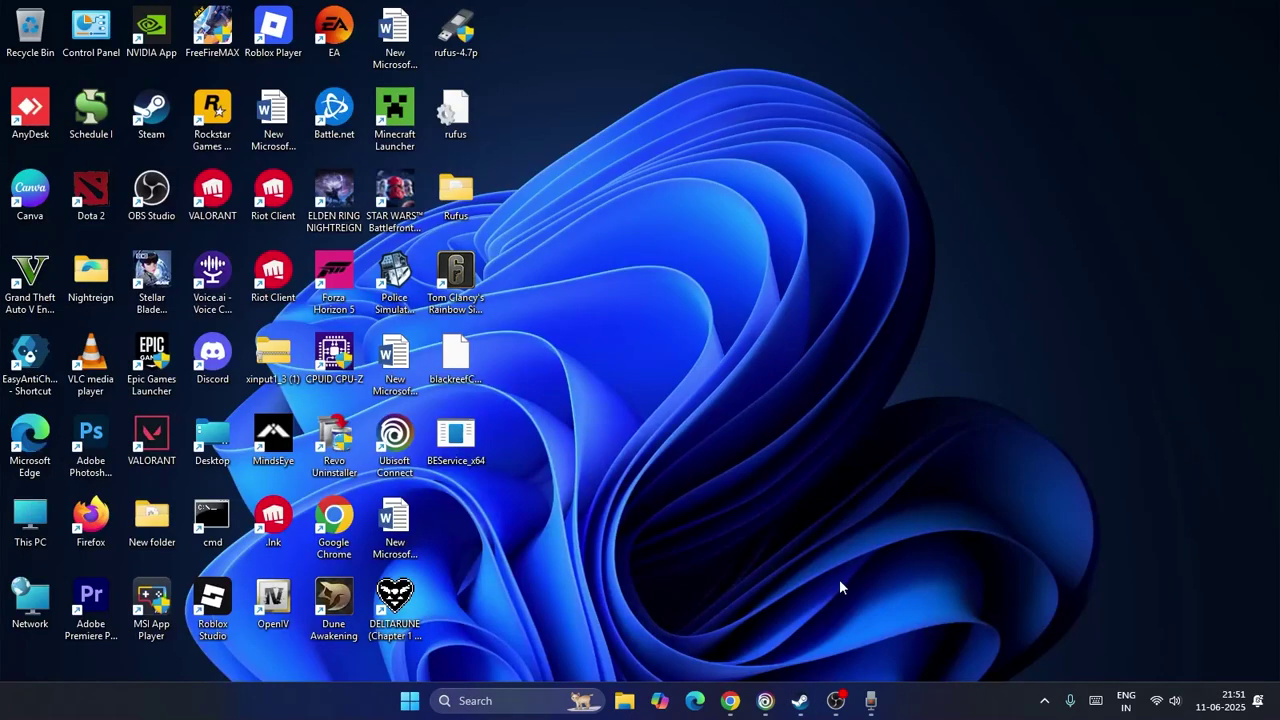
{"action": "left_click", "coordinate": [766, 702]}
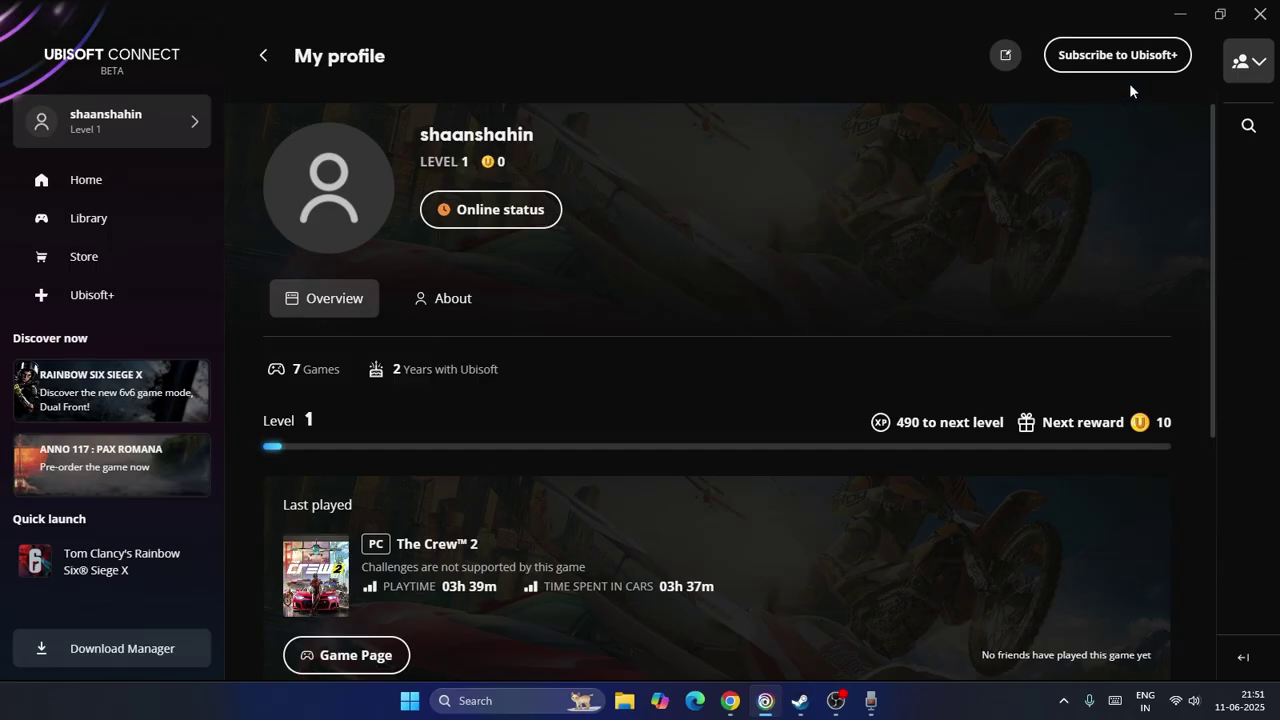
{"action": "left_click", "coordinate": [1178, 15]}
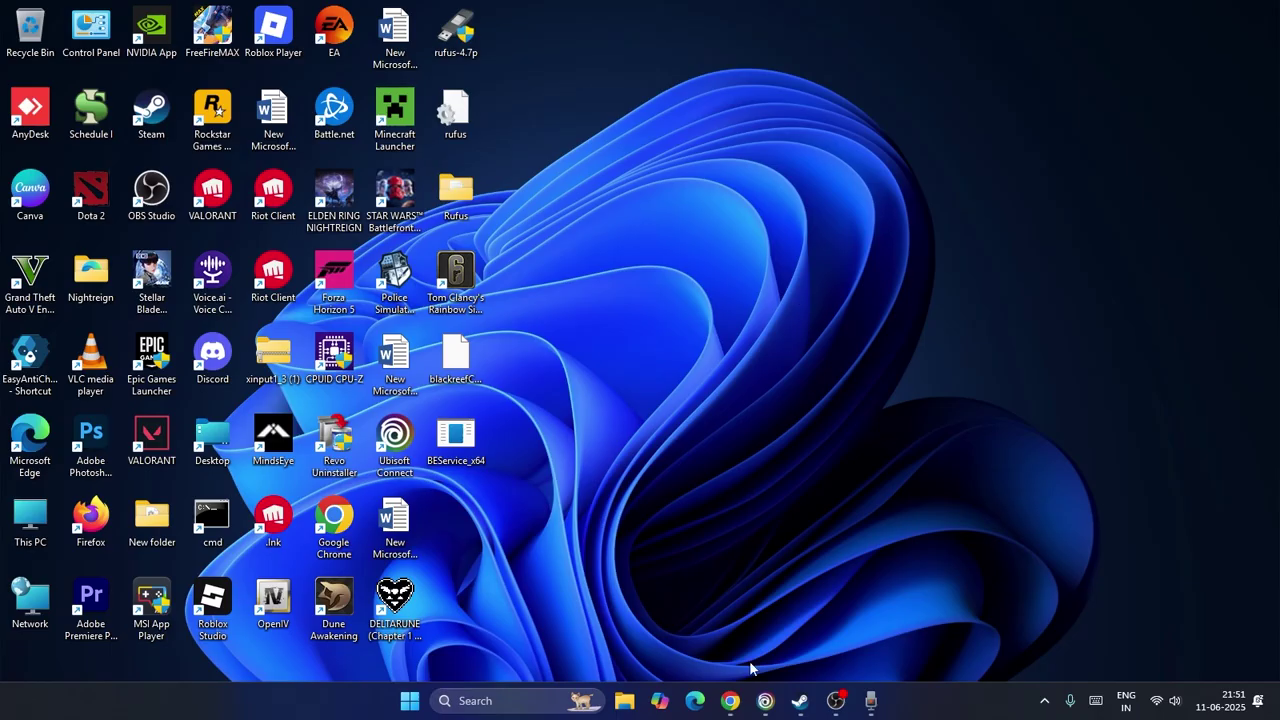
Switch to Chrome and open the Linked accounts section of the Ubisoft account information page
{"action": "left_click", "coordinate": [730, 700]}
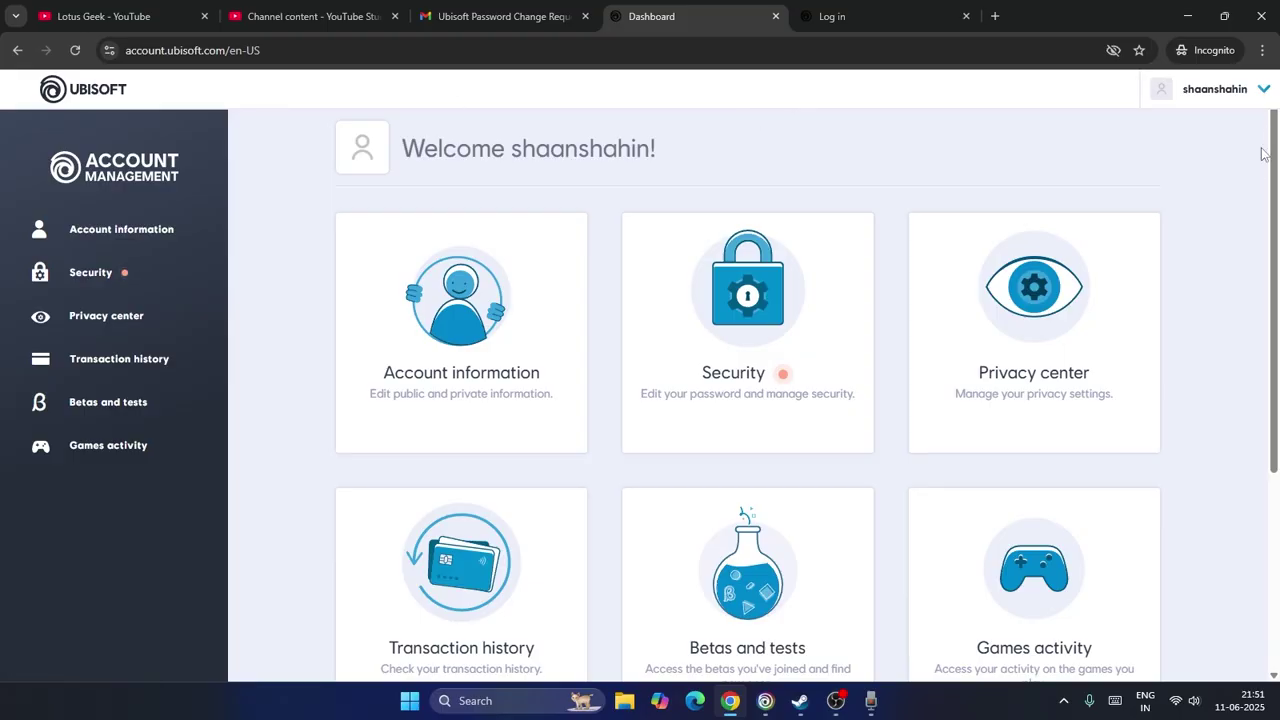
{"action": "left_click", "coordinate": [1264, 89]}
{"action": "left_click", "coordinate": [1260, 226]}
{"action": "left_click", "coordinate": [465, 351]}
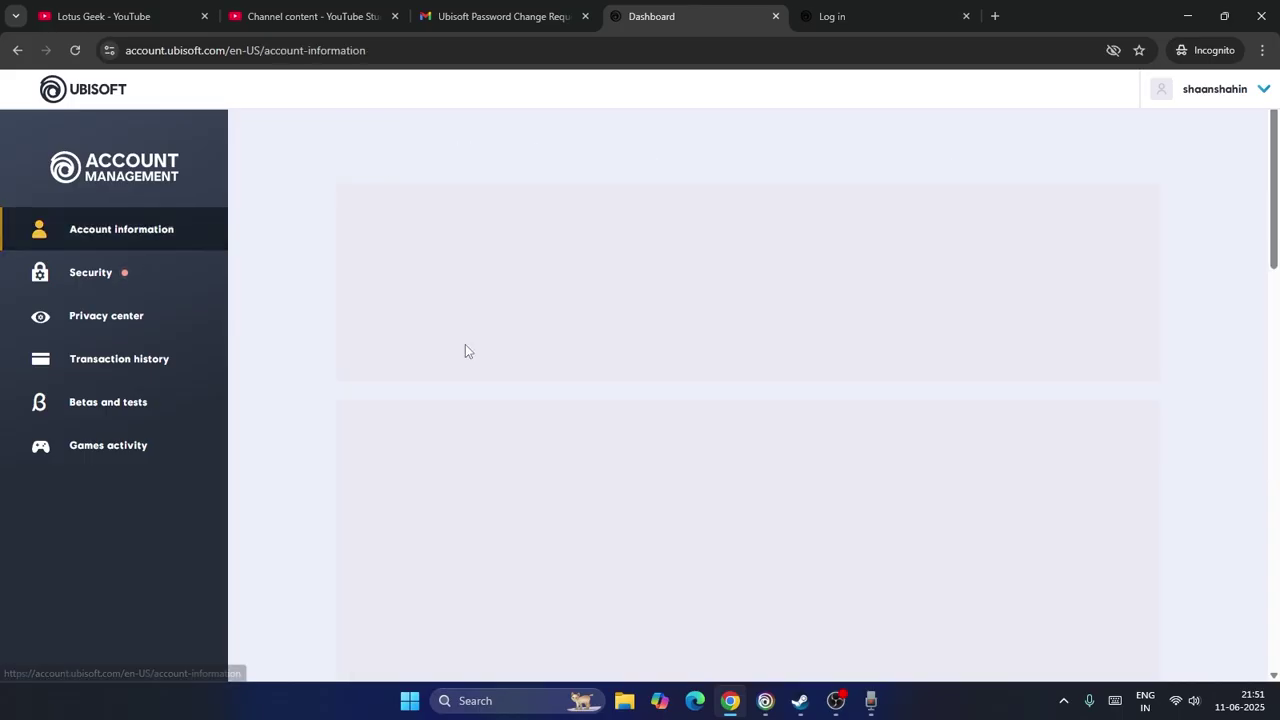
{"action": "scroll", "coordinate": [709, 256], "scroll_direction": "down", "scroll_amount": 7}
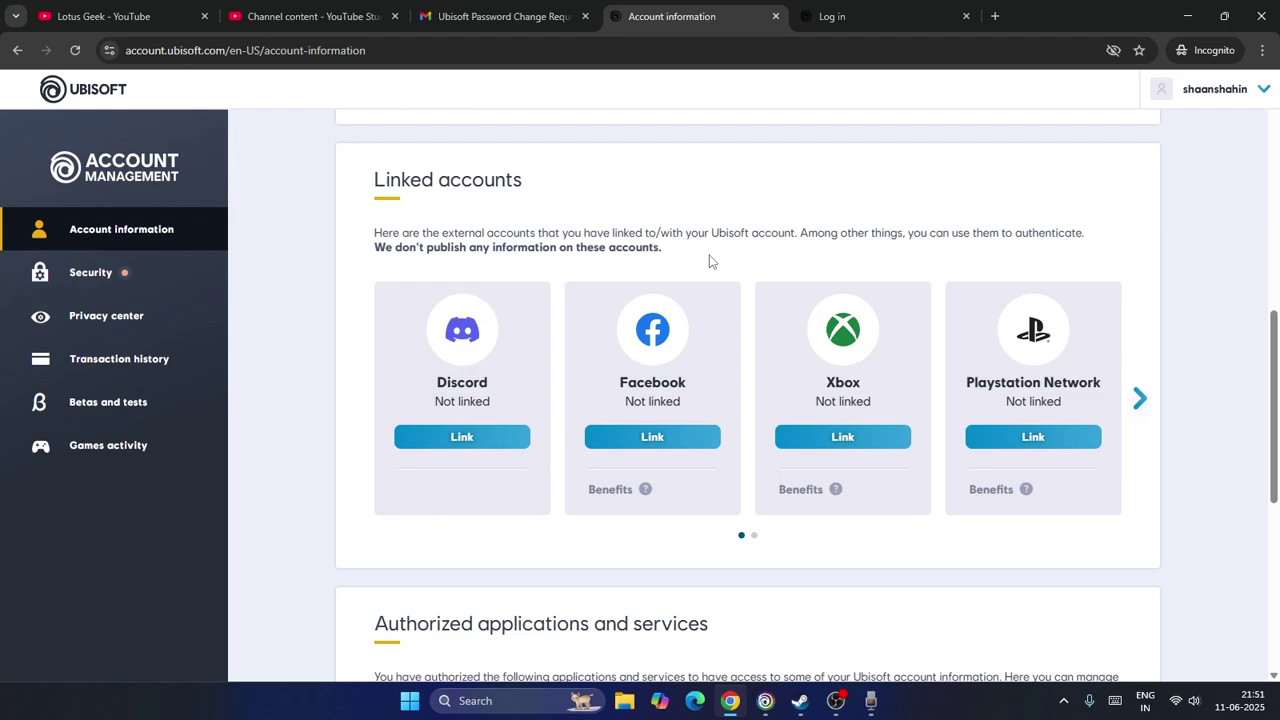
Look through the platforms in Linked accounts, including the second set with YouTube and Twitch
{"action": "left_click_drag", "start_coordinate": [396, 180], "coordinate": [607, 212]}
{"action": "left_click", "coordinate": [680, 212]}
{"action": "left_click", "coordinate": [1140, 399]}
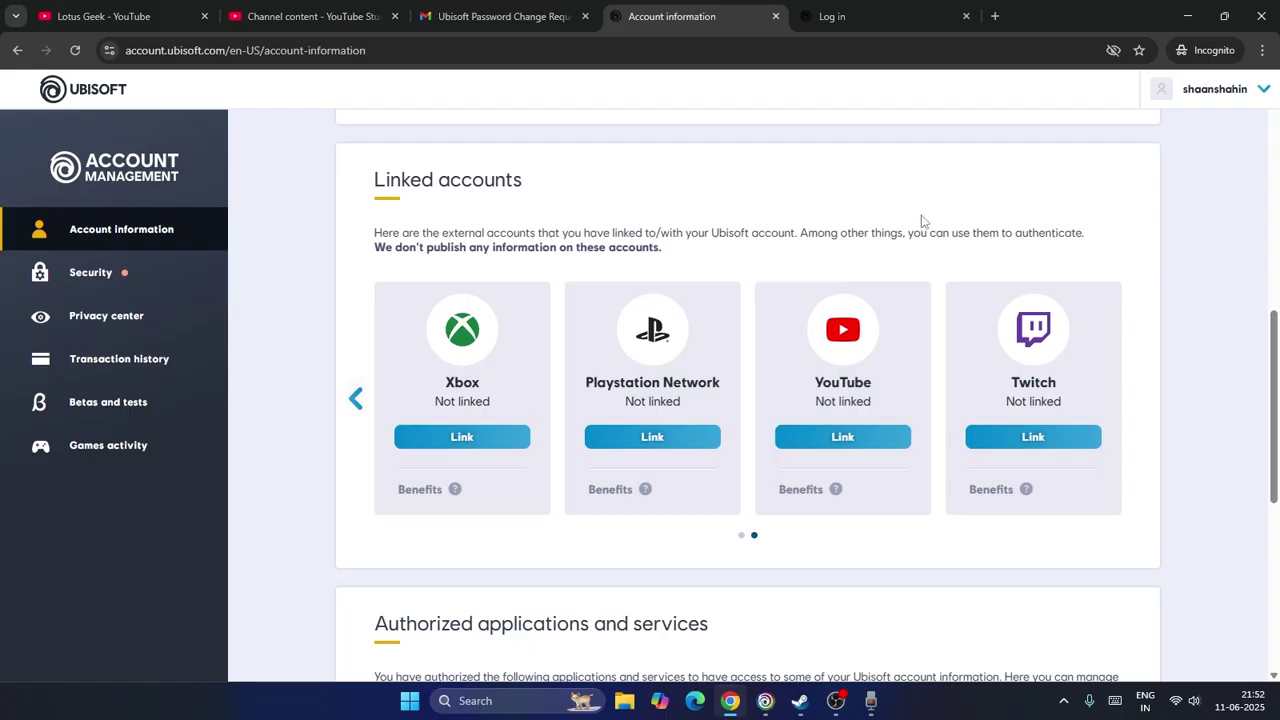
Start linking the PlayStation Network account and minimize its Sony sign-in window
{"action": "left_click", "coordinate": [664, 445]}
{"action": "left_click", "coordinate": [829, 437]}
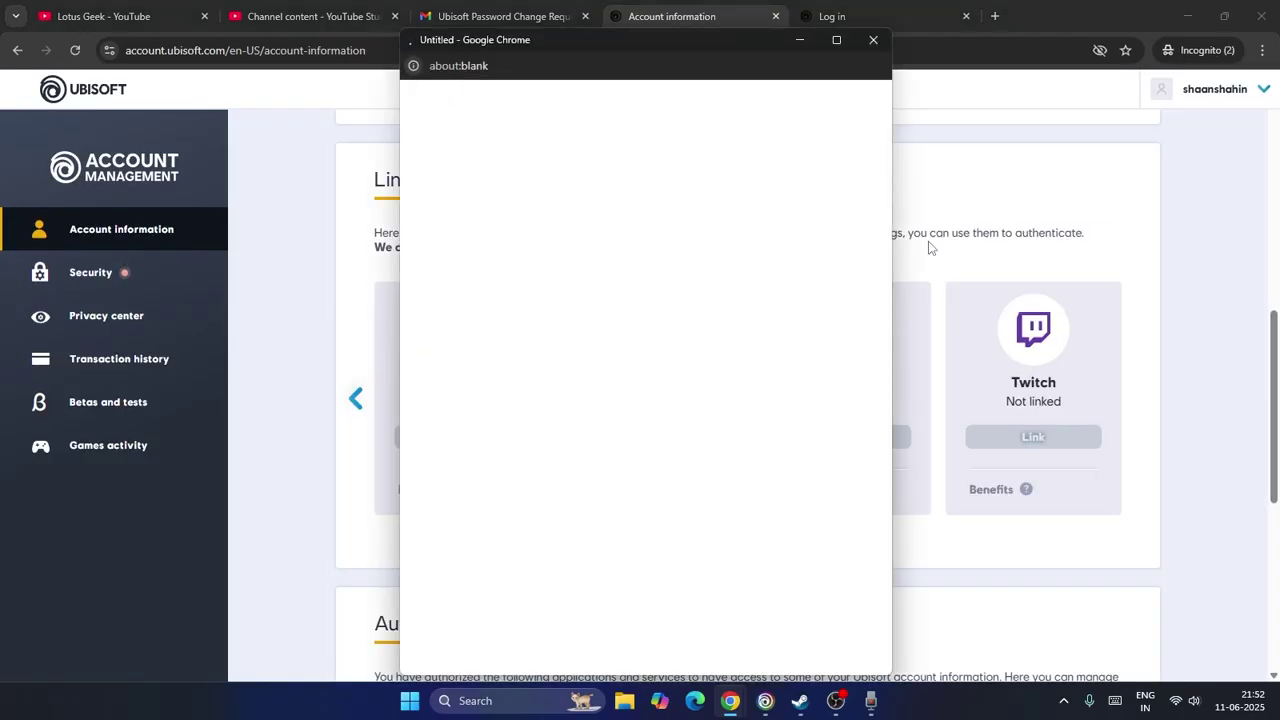
{"action": "mouse_move", "coordinate": [840, 45]}
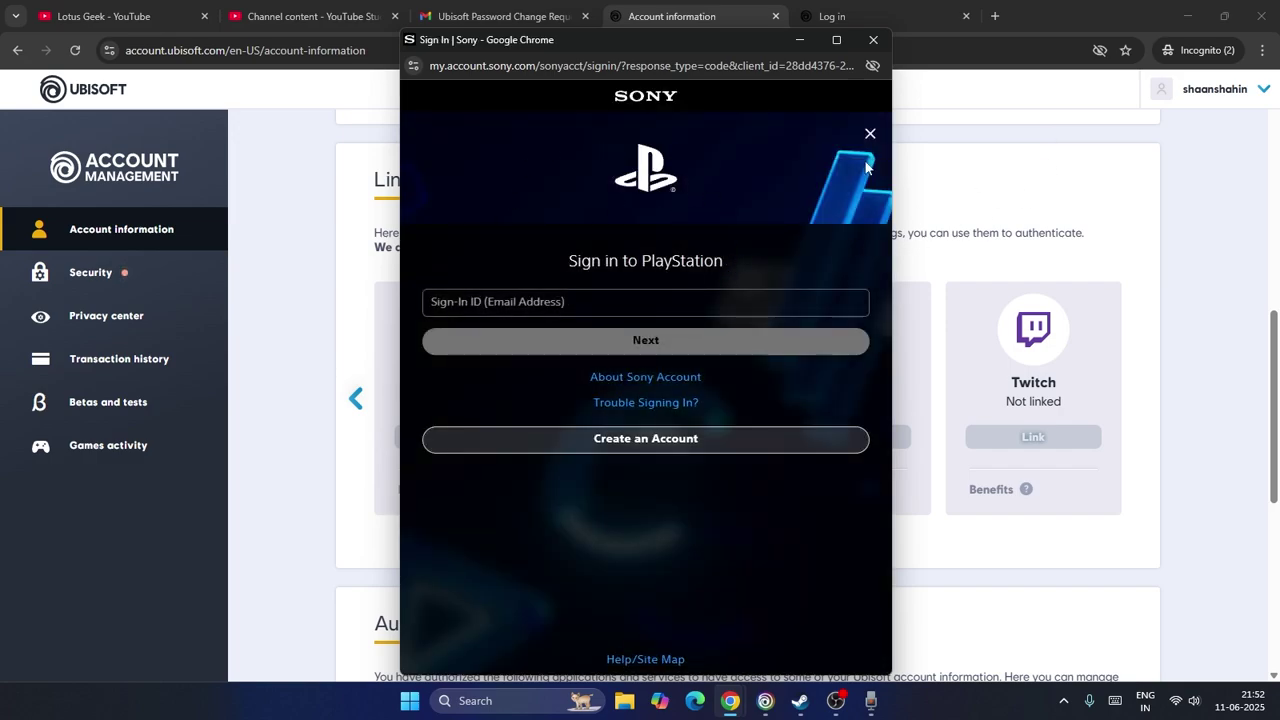
{"action": "left_click", "coordinate": [791, 43]}
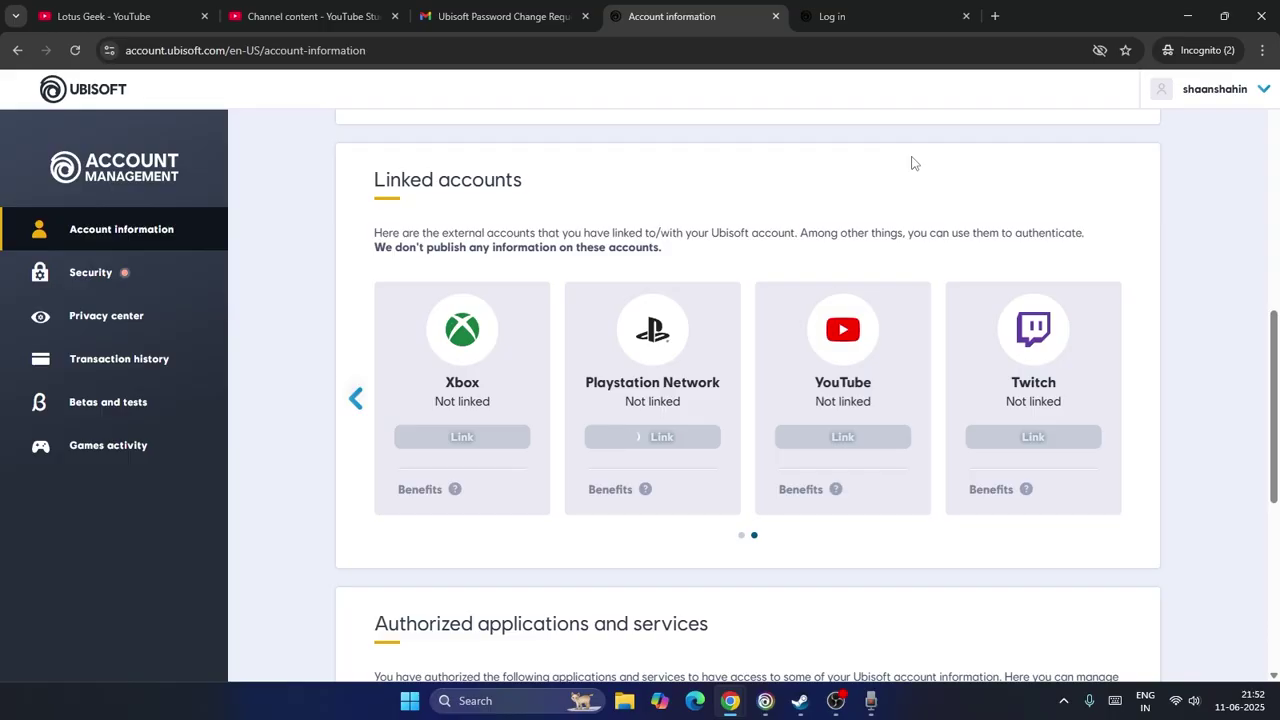
Close the Ubisoft Log in tab and search Google for "playstation store" in a new tab
{"action": "left_click", "coordinate": [880, 14]}
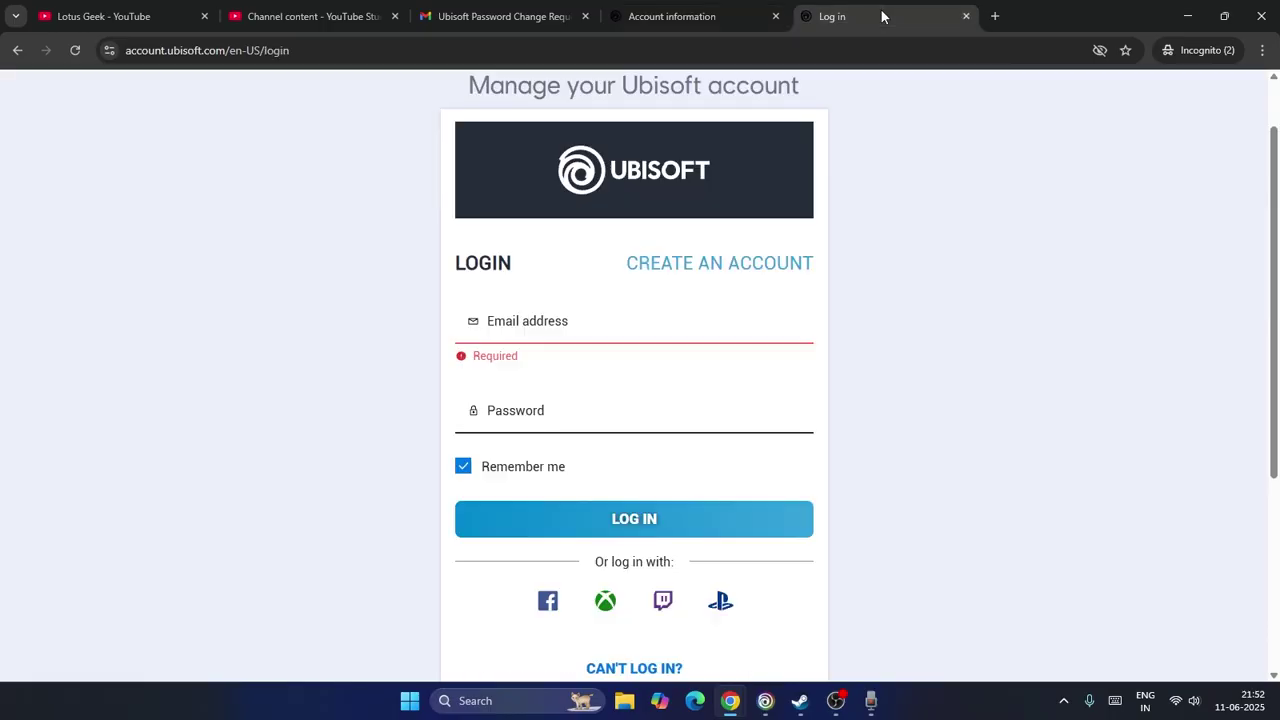
{"action": "left_click", "coordinate": [966, 16]}
{"action": "left_click", "coordinate": [804, 16]}
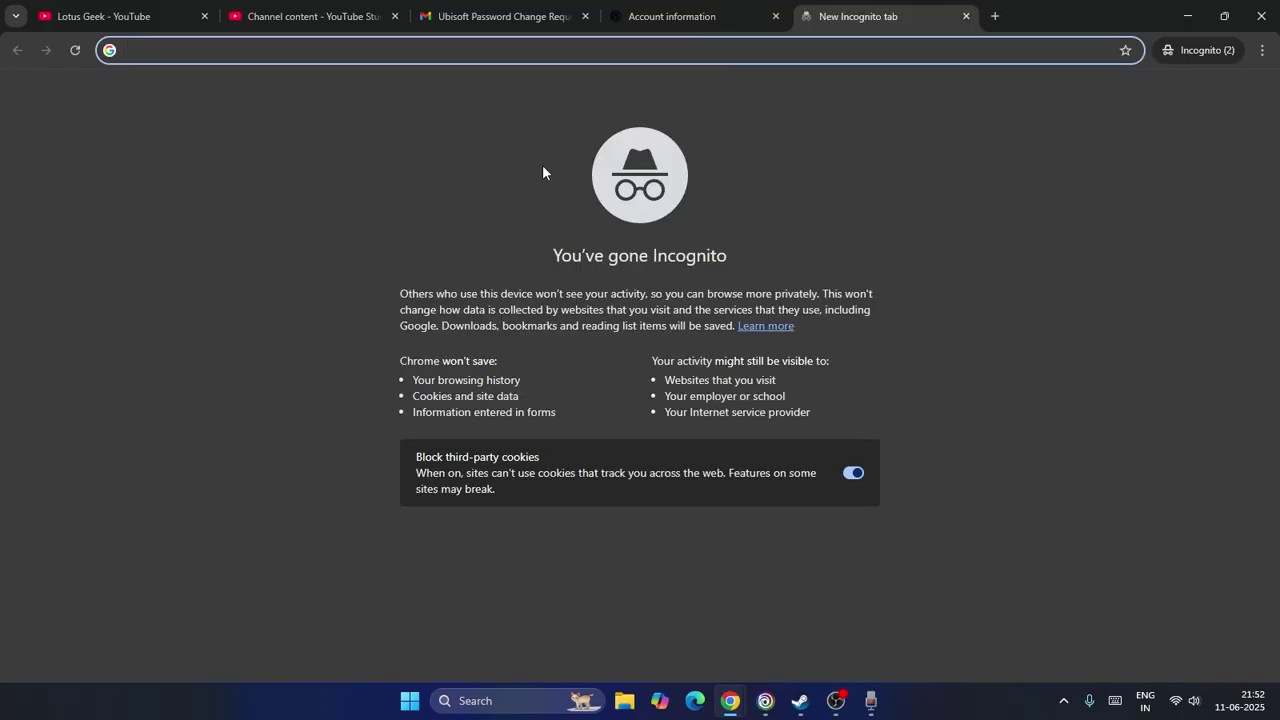
{"action": "type", "text": "playst"}
{"action": "type", "text": "ation s"}
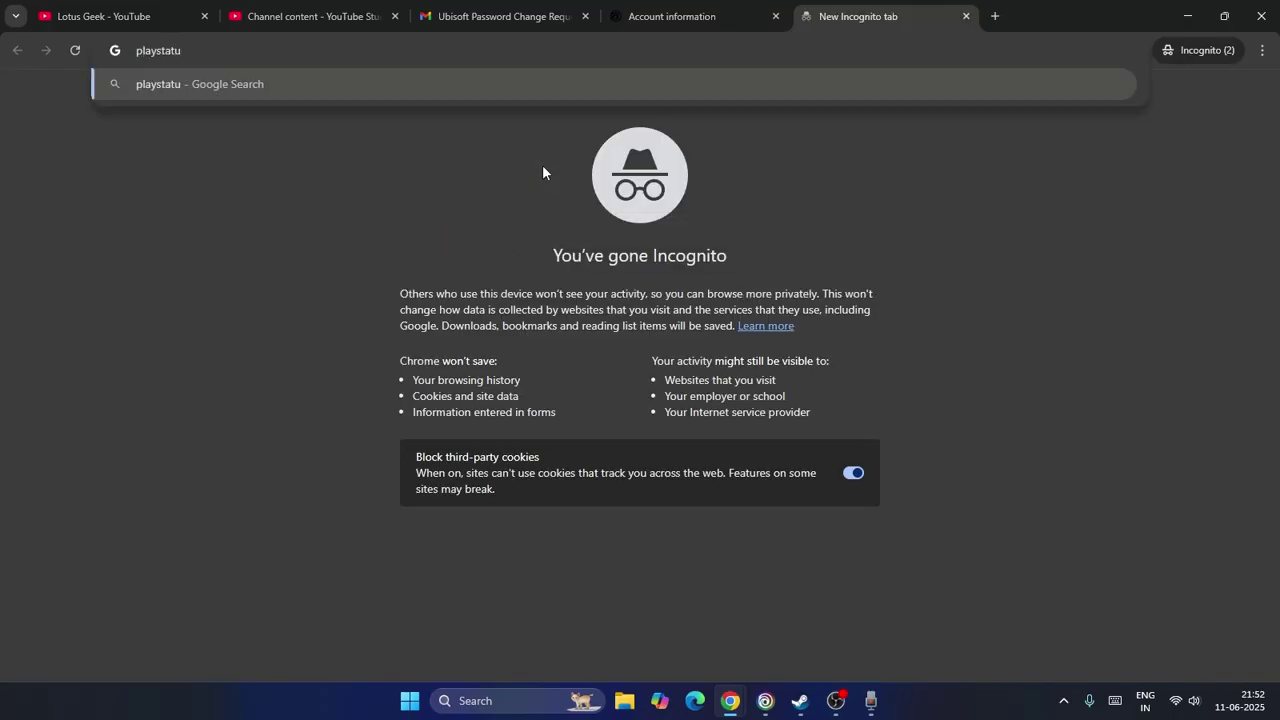
{"action": "type", "text": "tore"}
{"action": "key", "text": "Return"}
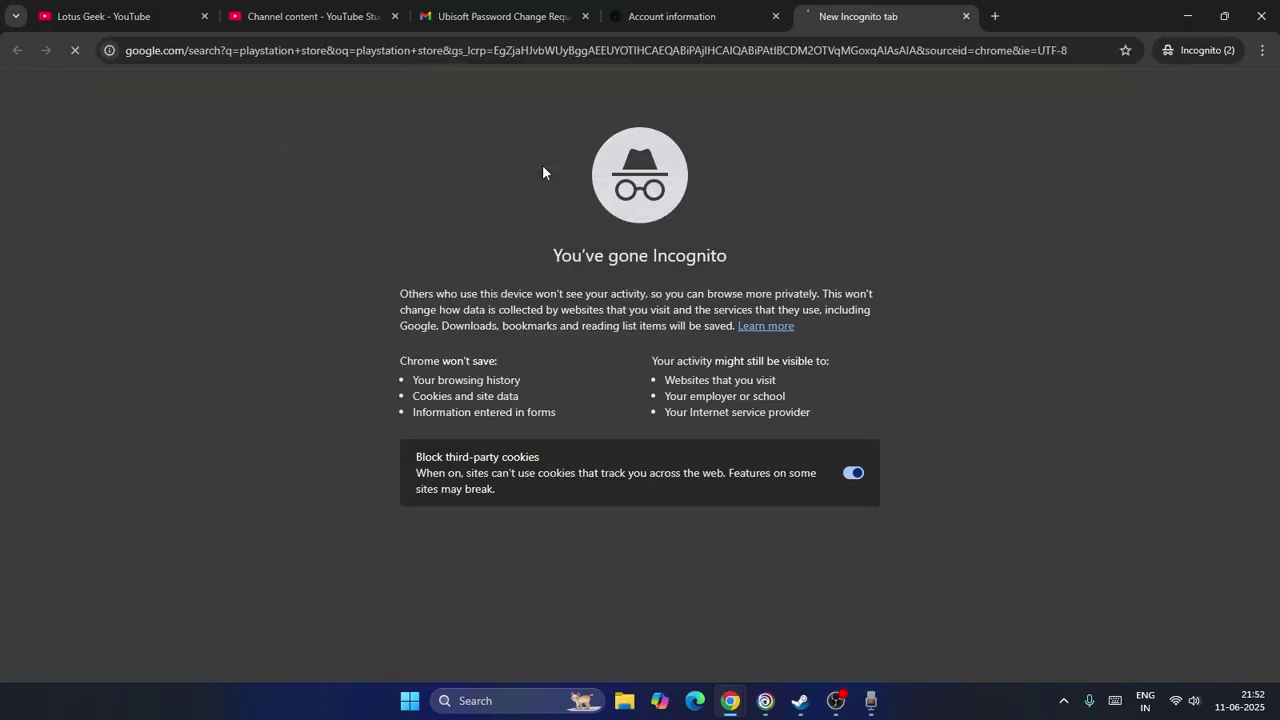
Open the PlayStation Store from the search results and browse its Days of Play offers
{"action": "left_click", "coordinate": [262, 318]}
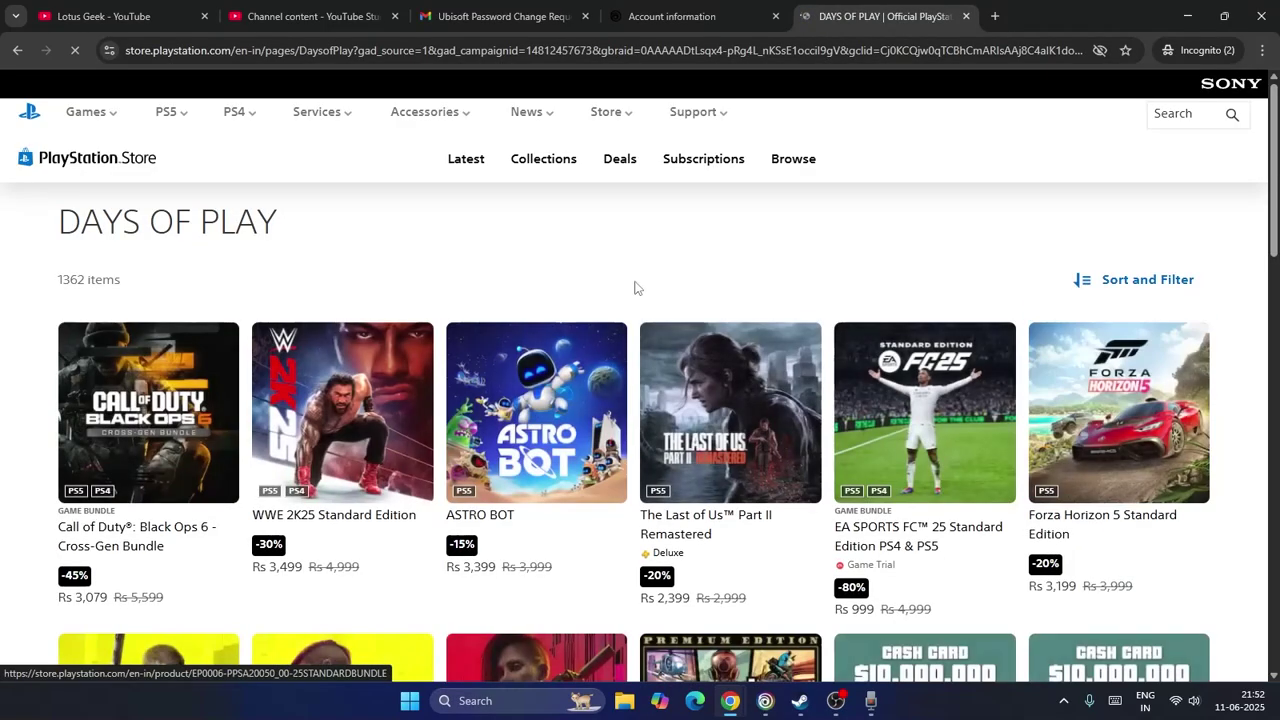
{"action": "scroll", "coordinate": [1108, 325], "scroll_direction": "down", "scroll_amount": 2}
{"action": "scroll", "coordinate": [1108, 325], "scroll_direction": "down", "scroll_amount": 10}
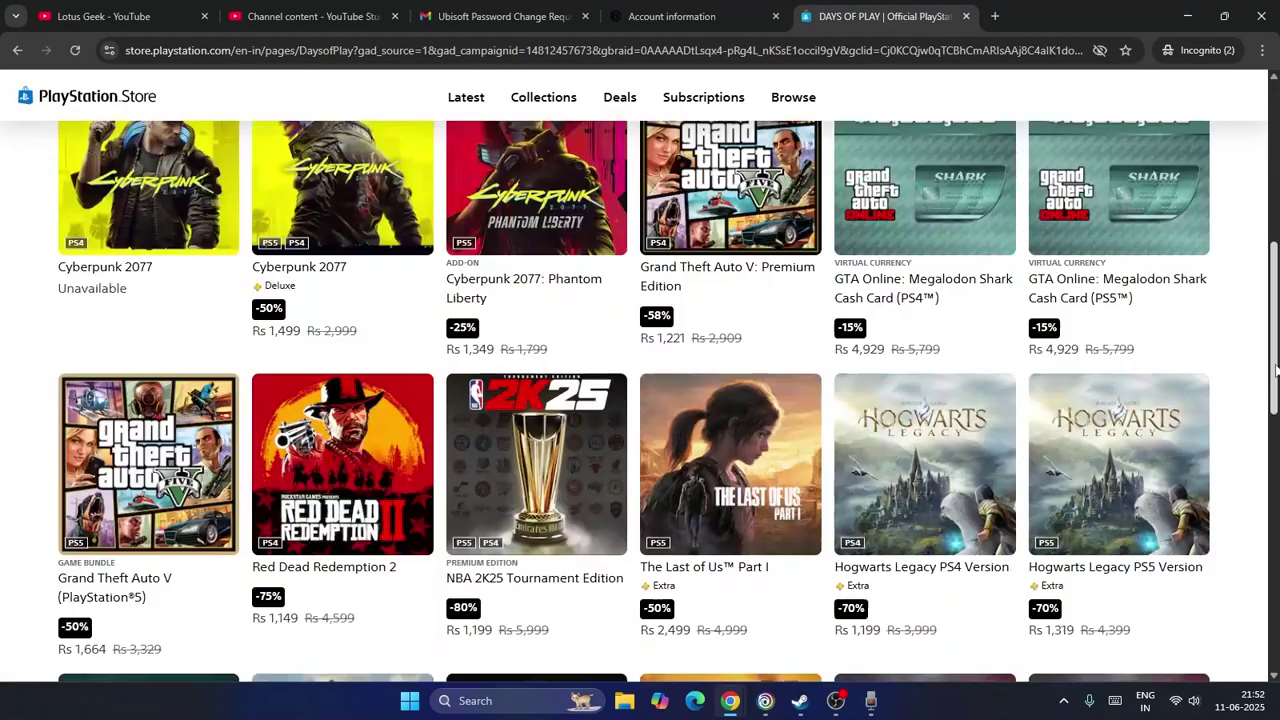
{"action": "scroll", "coordinate": [1272, 370], "scroll_direction": "up", "scroll_amount": 12}
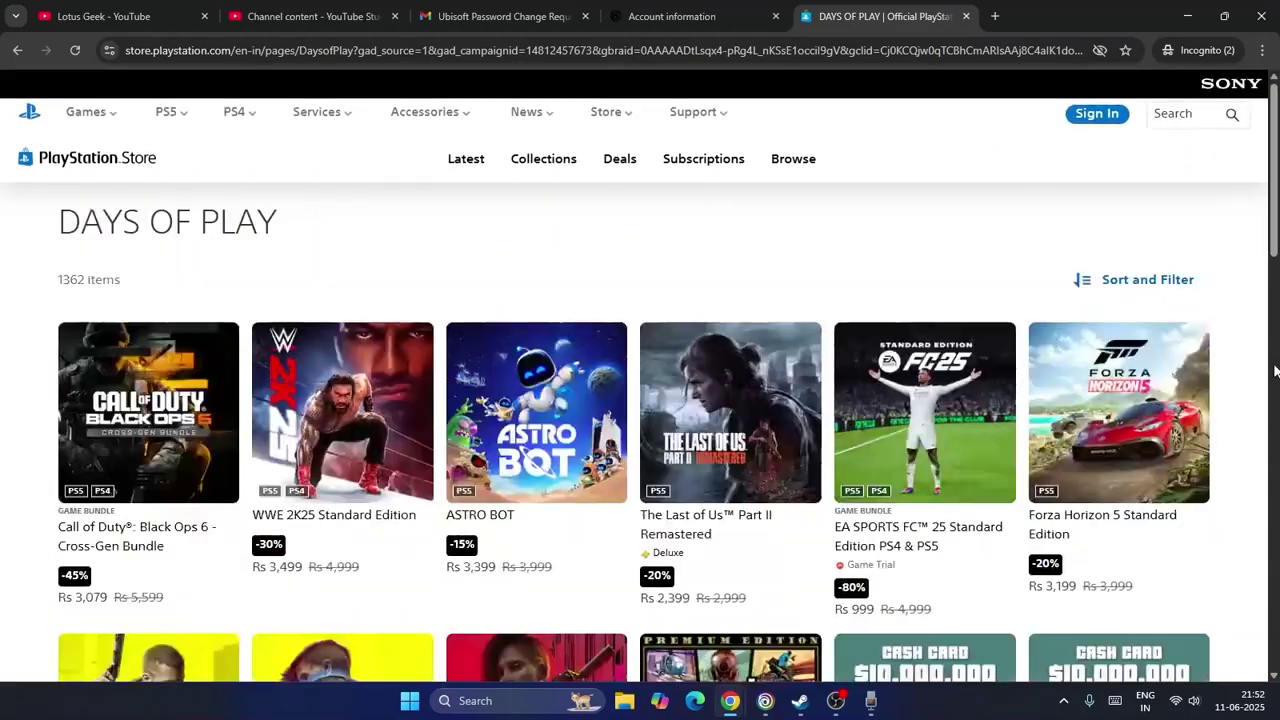
Search the PlayStation Store for "rainbow six x" and open Tom Clancy's Rainbow Six Siege X - Elite Edition
{"action": "left_click", "coordinate": [1176, 118]}
{"action": "type", "text": "ra"}
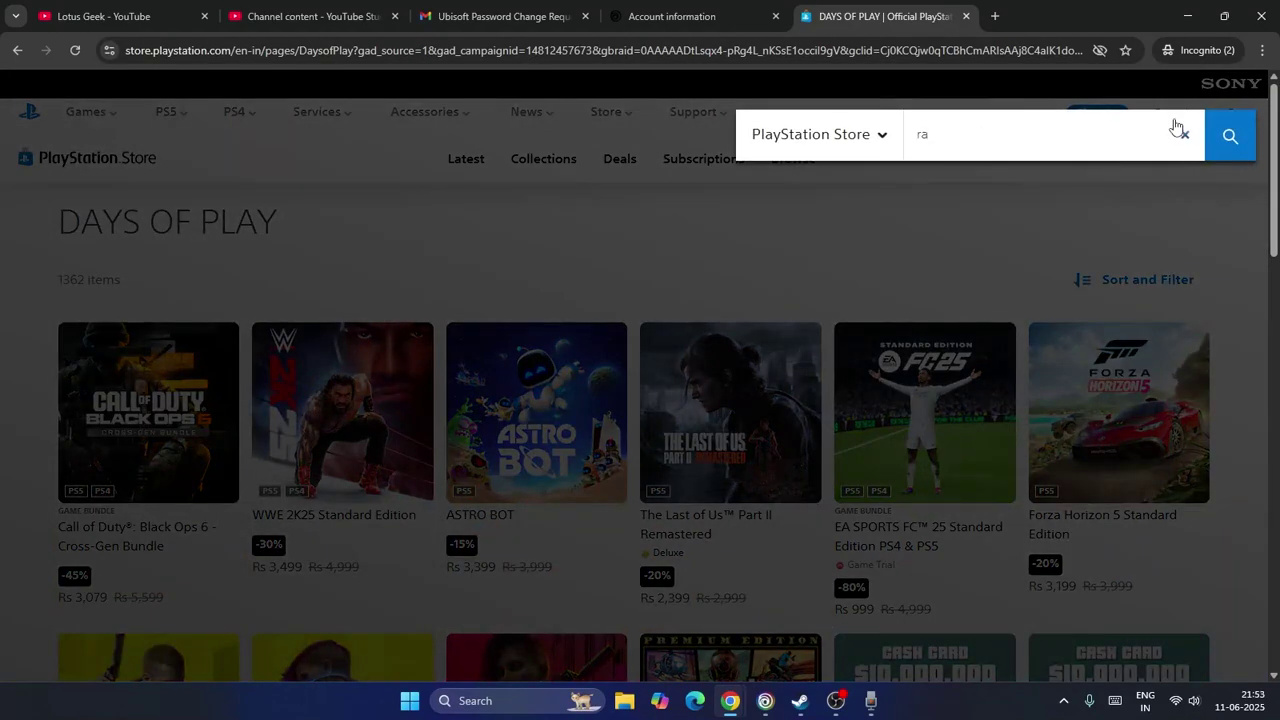
{"action": "type", "text": "inbow six x"}
{"action": "key", "text": "Return"}
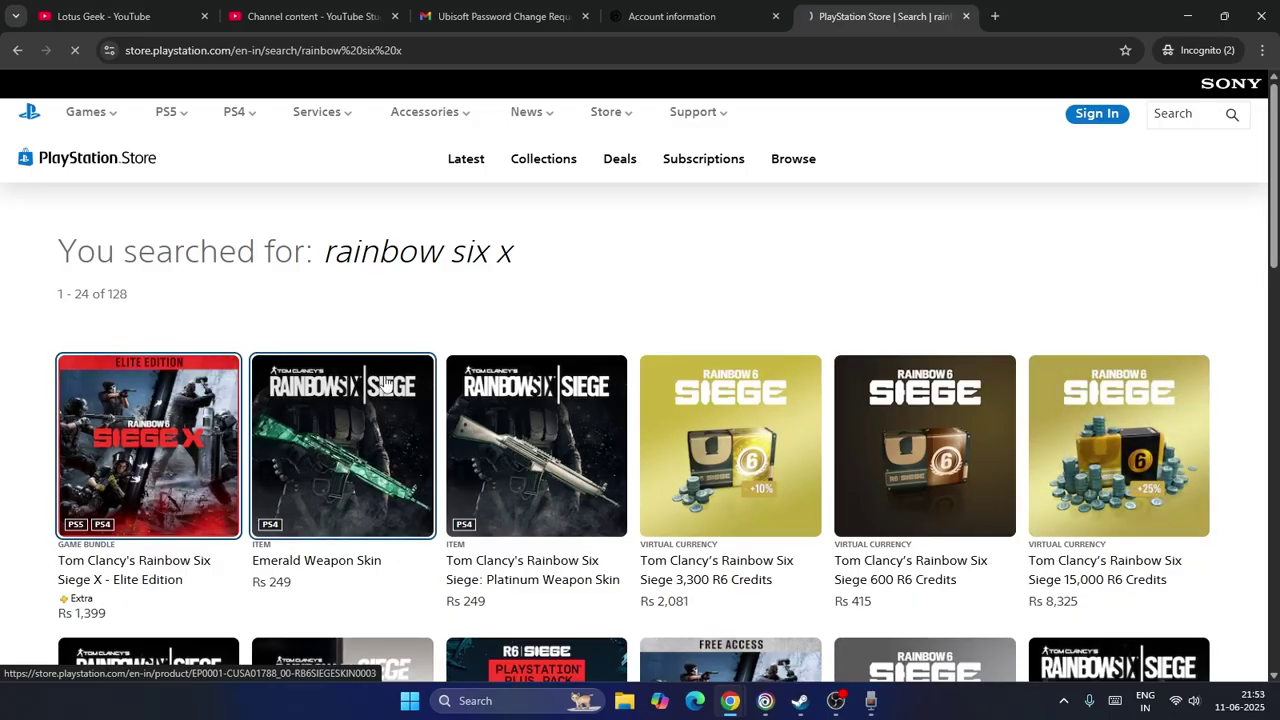
{"action": "left_click", "coordinate": [225, 480]}
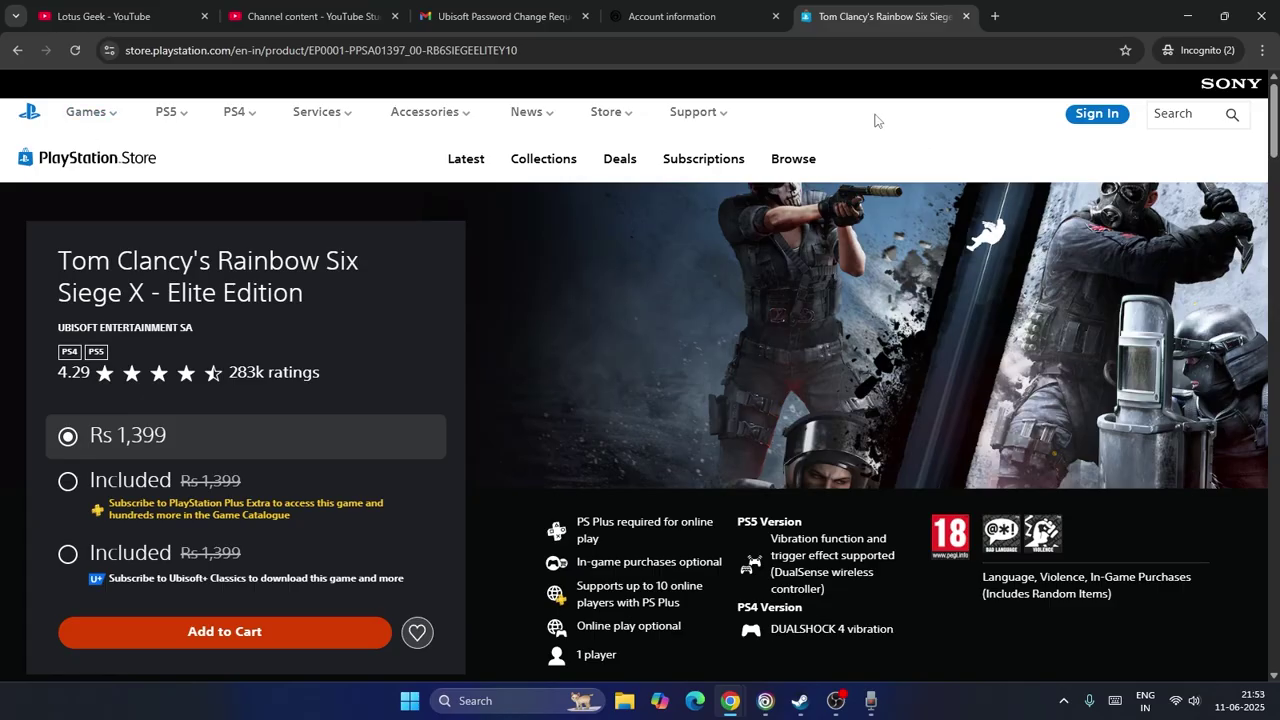
Recheck the Linked accounts section in the Ubisoft account tab and switch to Steam
{"action": "left_click", "coordinate": [729, 8]}
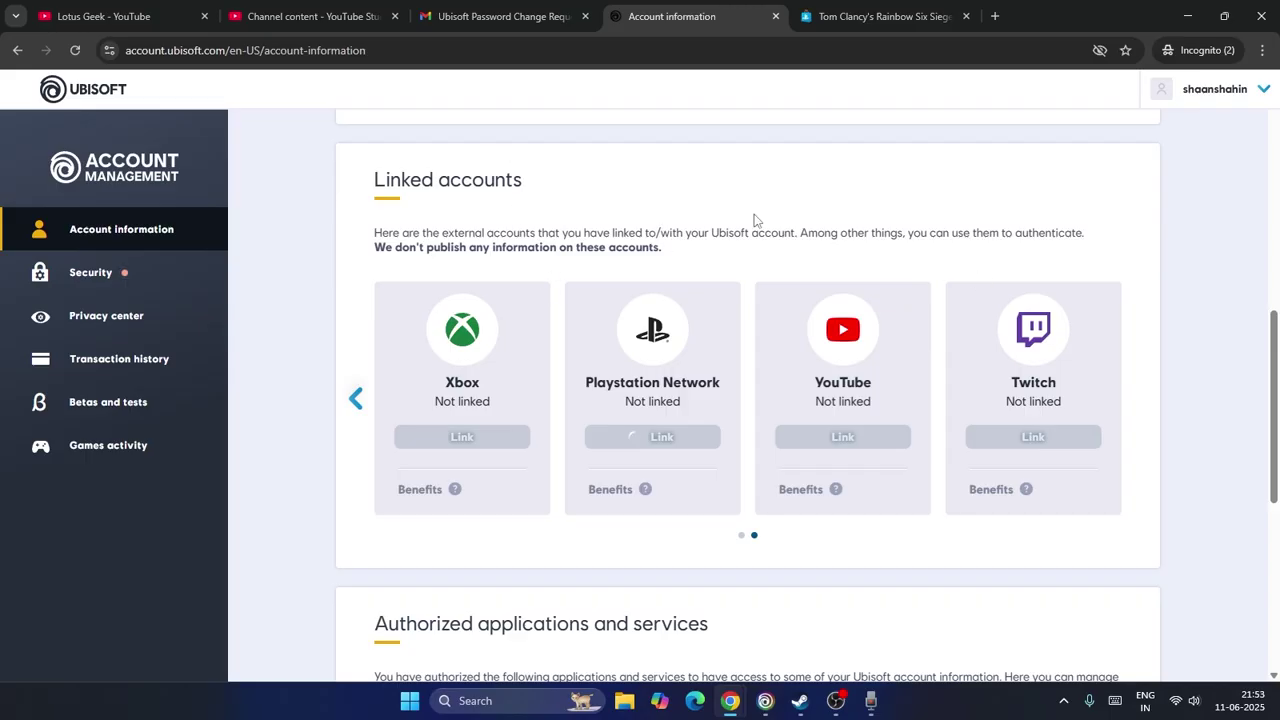
{"action": "left_click", "coordinate": [1186, 18]}
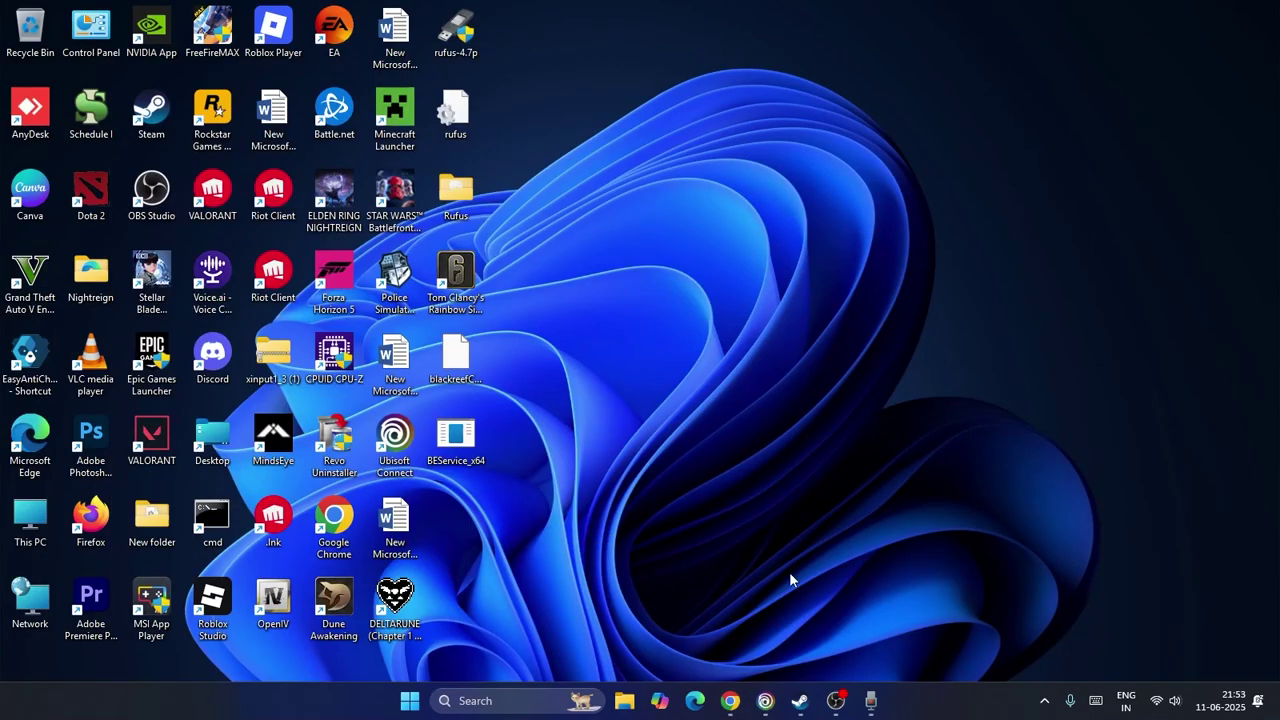
{"action": "left_click", "coordinate": [800, 700]}
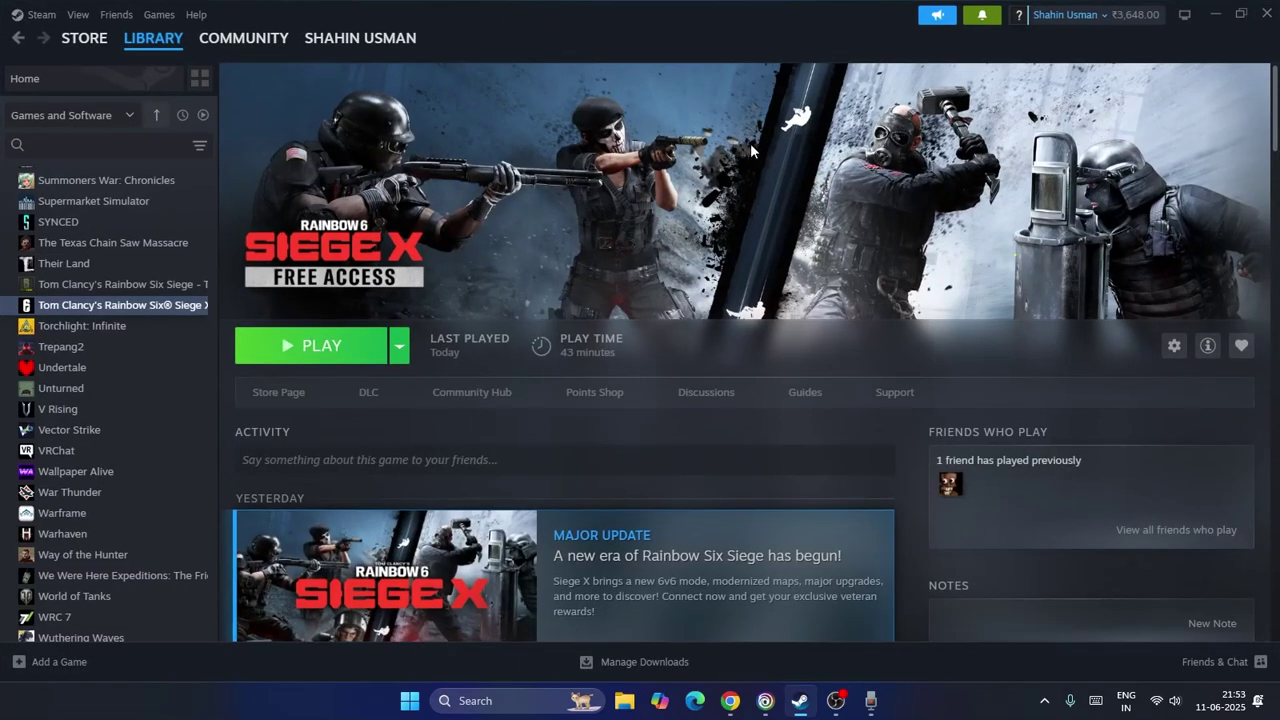